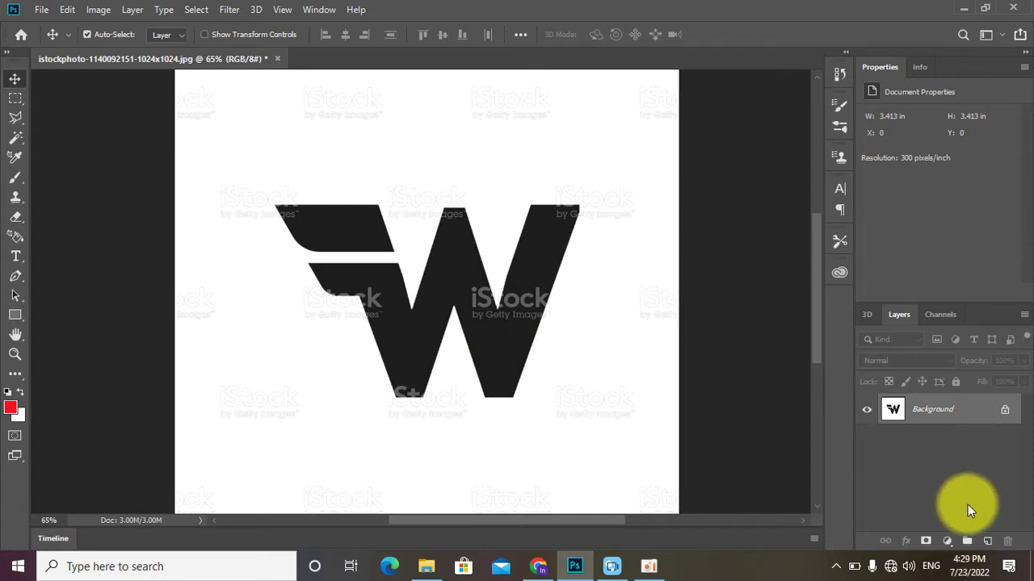
Add a Levels adjustment layer above the Background layer.
left_click(949, 539)
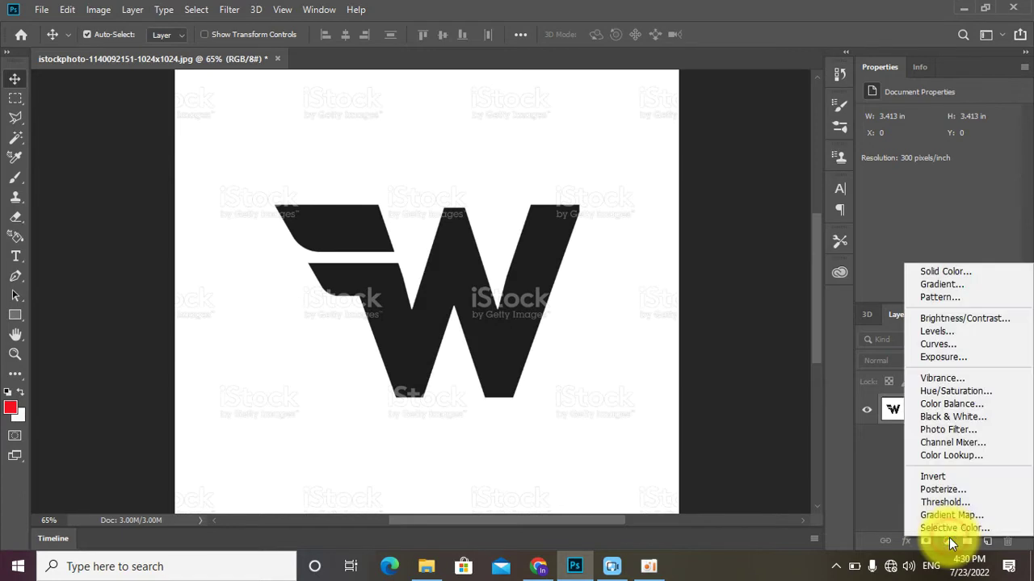
left_click(969, 340)
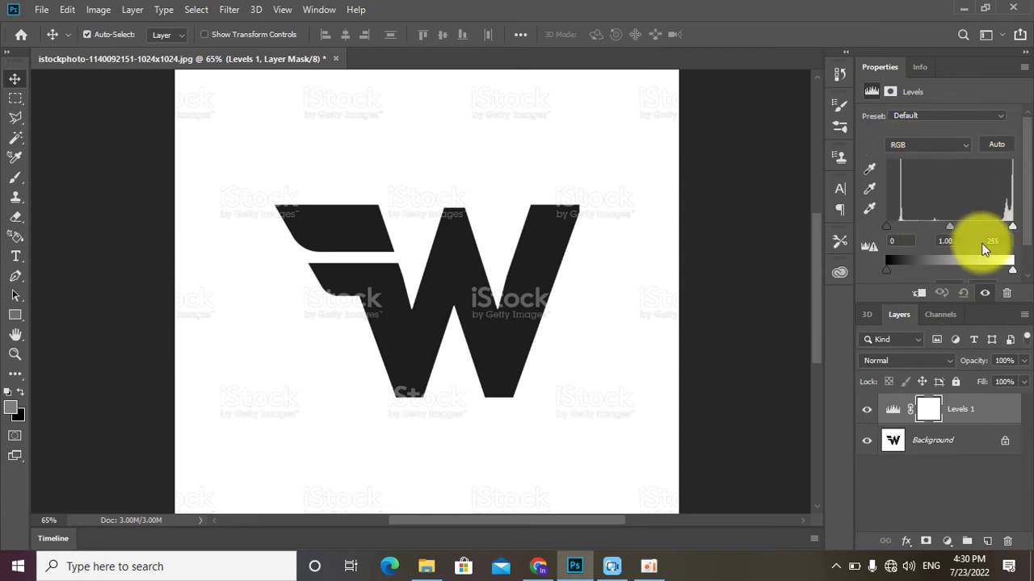
Set the Levels inputs to 177 black, 0.15 midtone and 220 white.
left_click_drag(1012, 229, 985, 229)
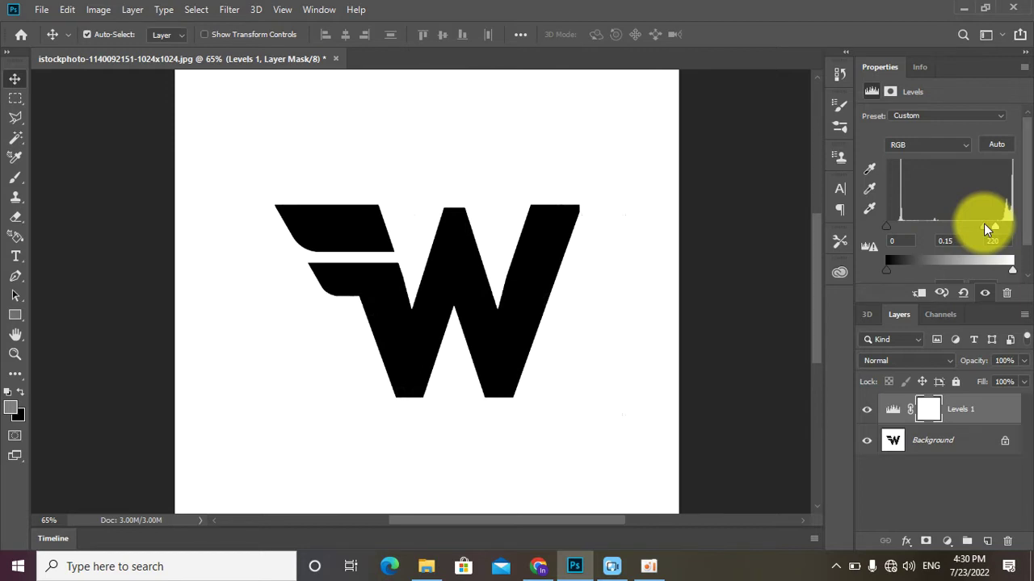
left_click_drag(886, 227, 974, 230)
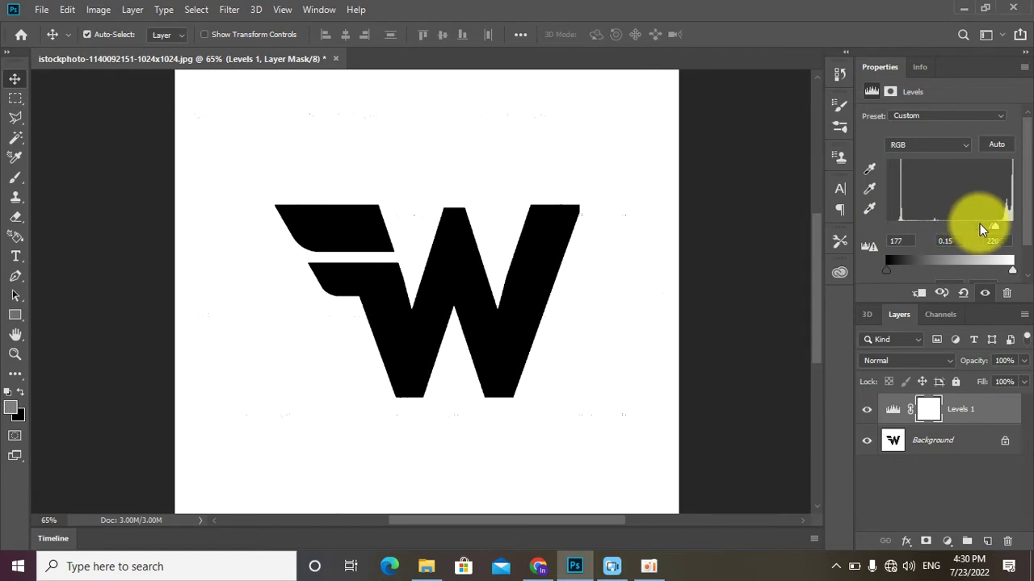
mouse_move(886, 270)
left_mouse_down()
mouse_move(998, 271)
mouse_move(874, 267)
mouse_move(893, 264)
left_mouse_up()
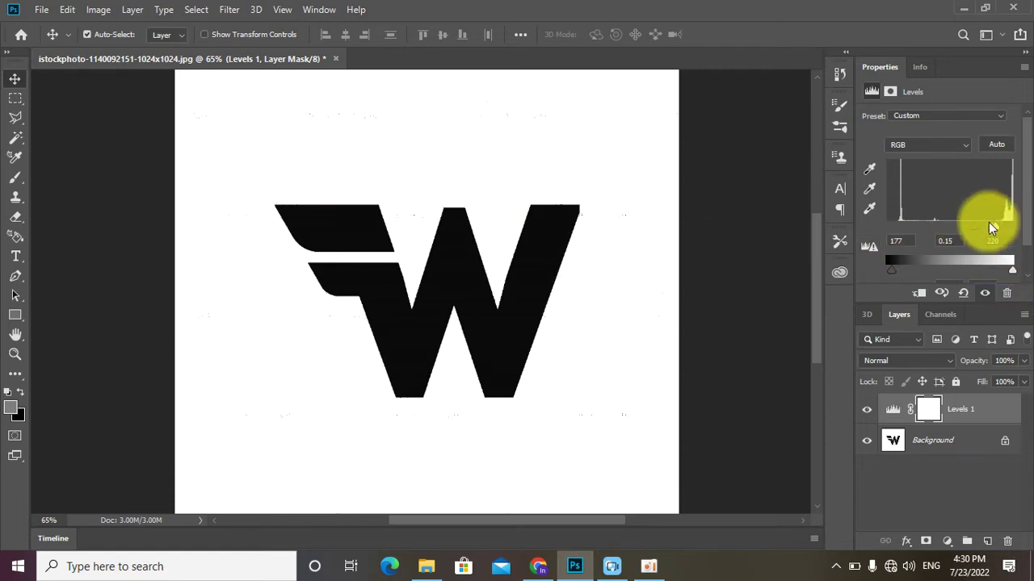
left_click(616, 139)
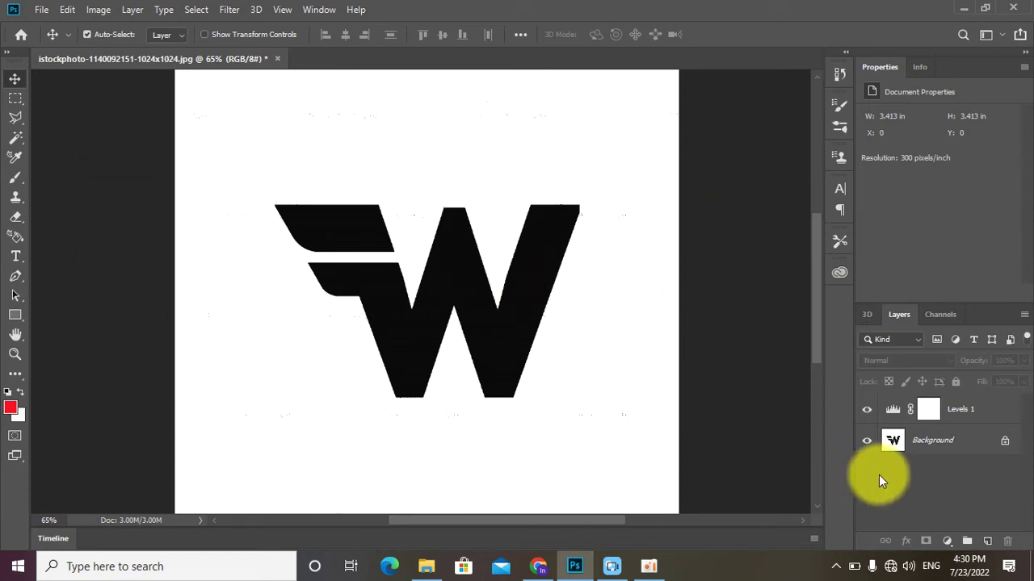
left_click(866, 410)
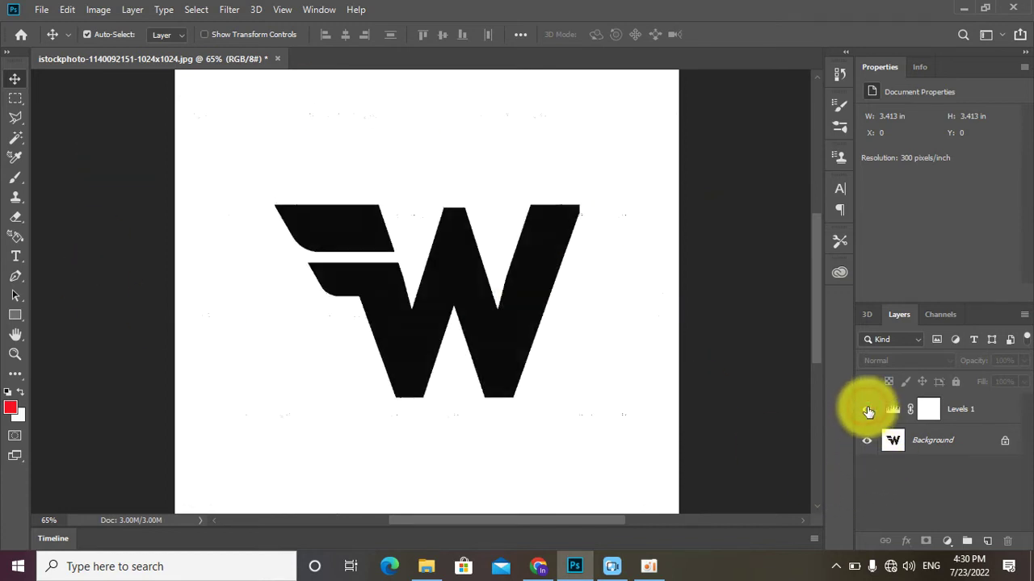
left_click(866, 409)
left_click(866, 410)
left_click(866, 409)
left_click(866, 410)
left_click(866, 409)
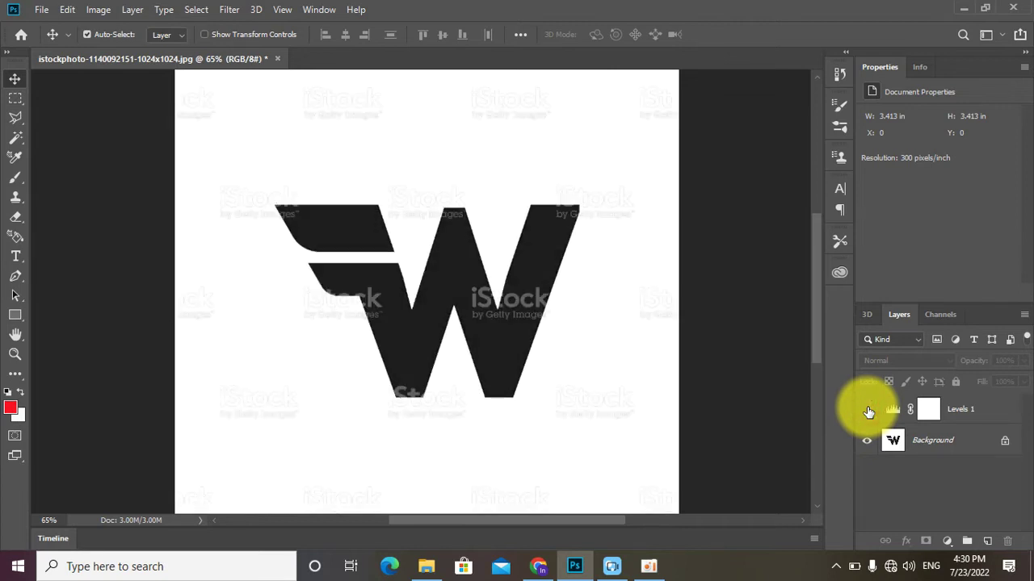
left_click(866, 410)
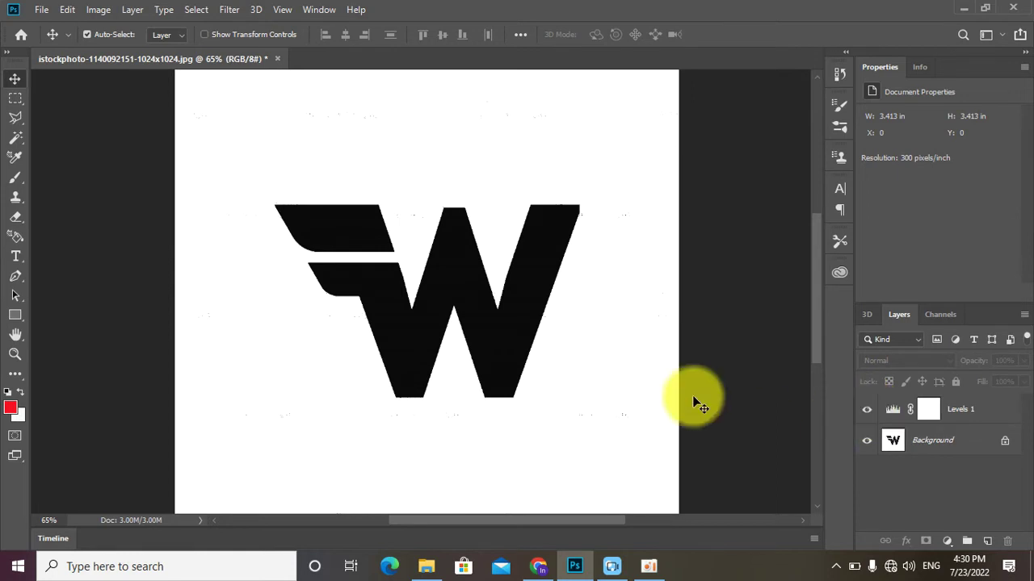